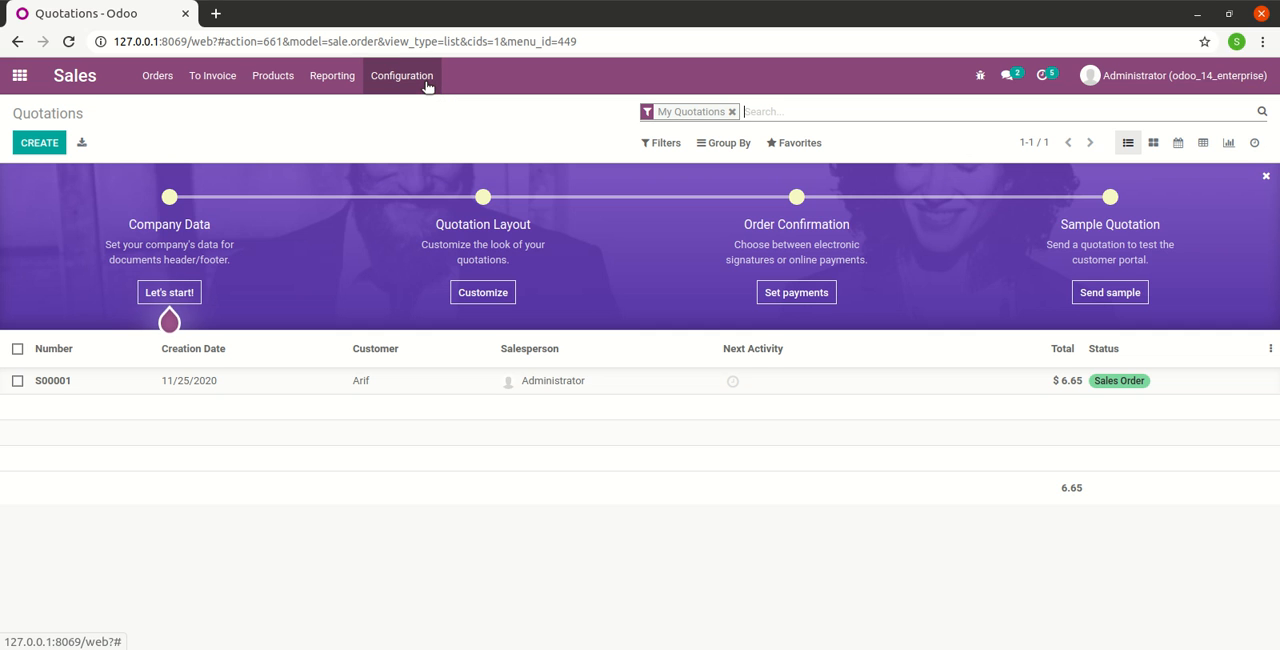
Review the pricing options, including Discounts and Margins, in the Sales settings and save the settings
click(436, 90)
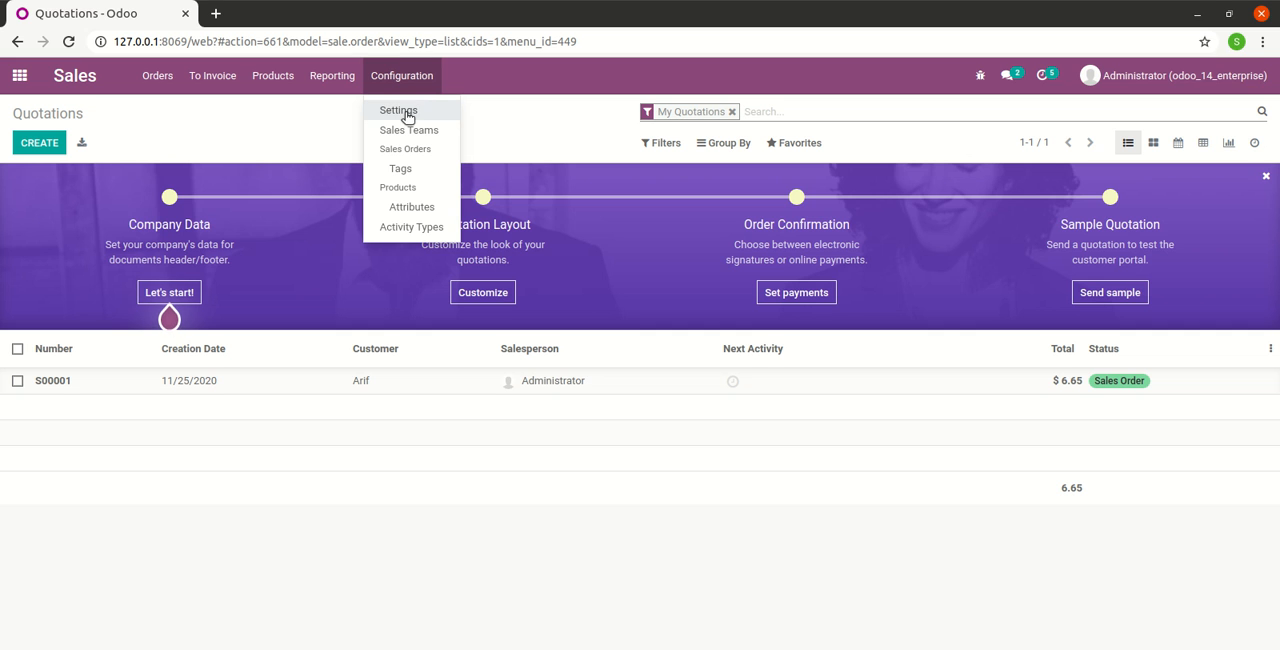
click(404, 113)
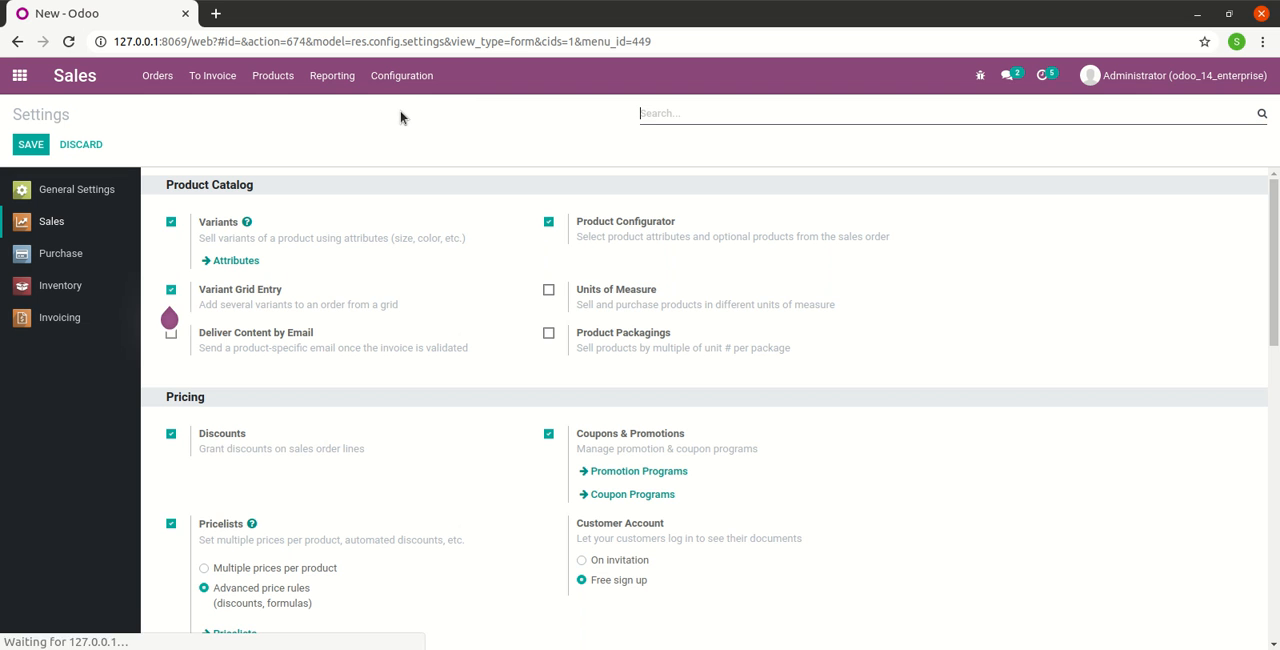
scroll(390, 260, down, 2)
scroll(378, 278, down, 1)
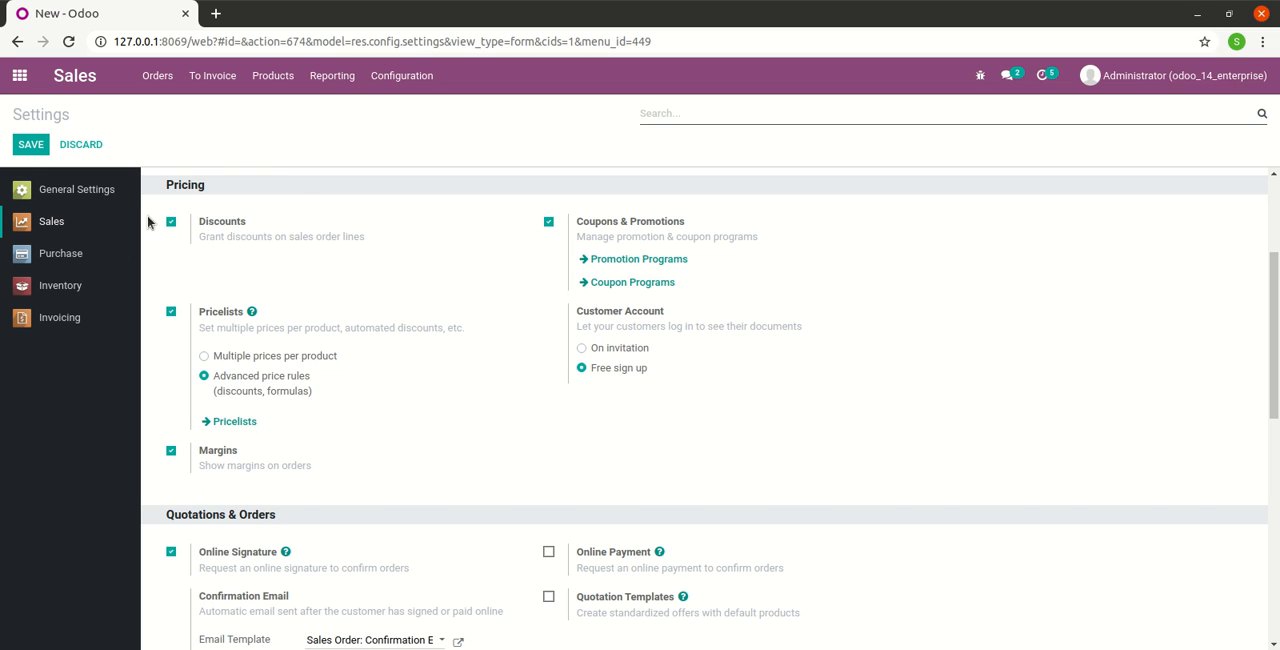
click(31, 148)
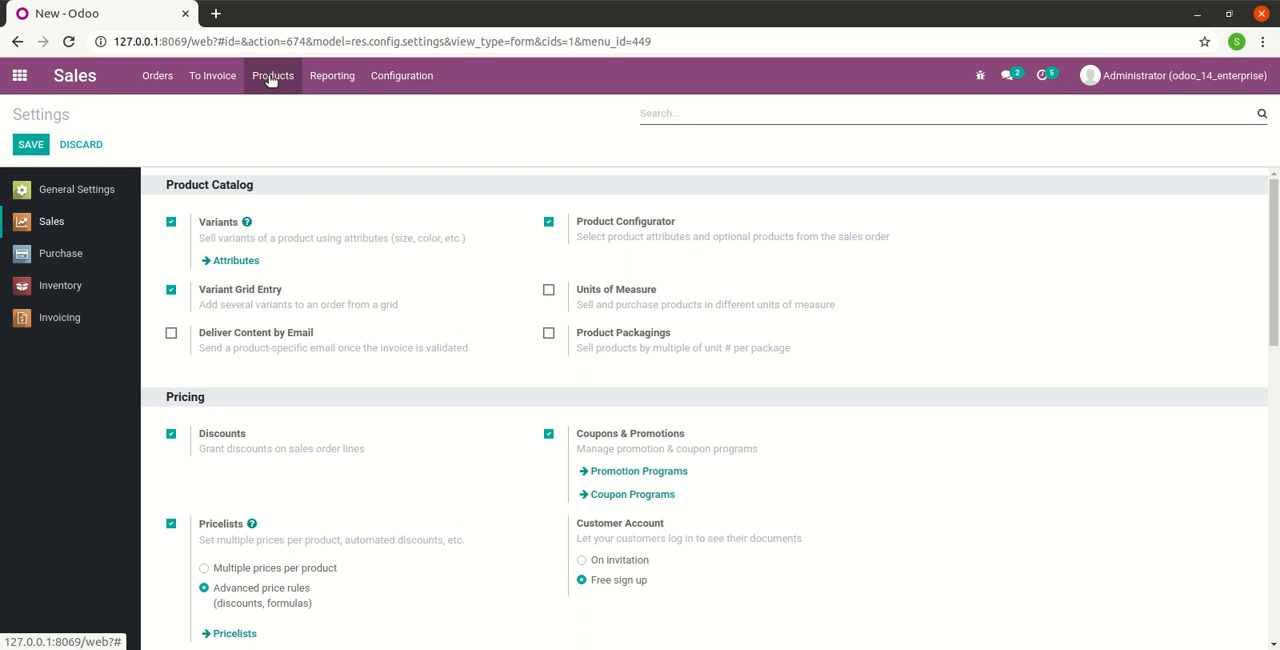
Open the USB product record to check its sales price and cost
click(270, 78)
click(277, 108)
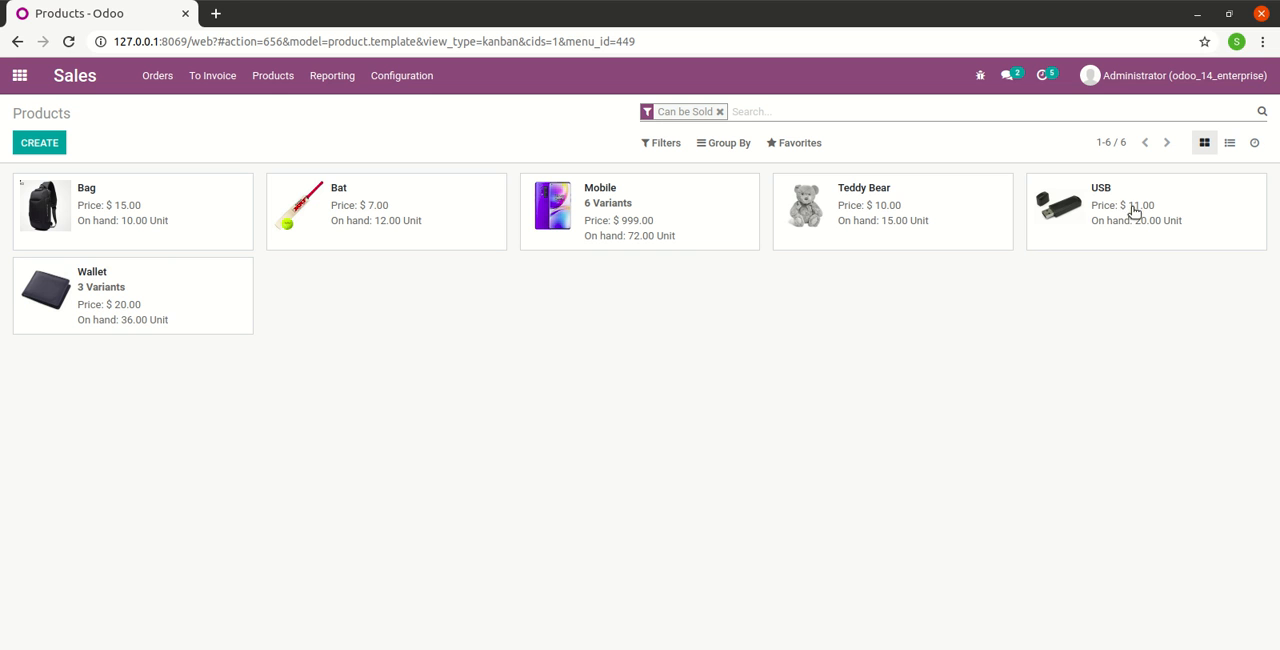
click(1061, 210)
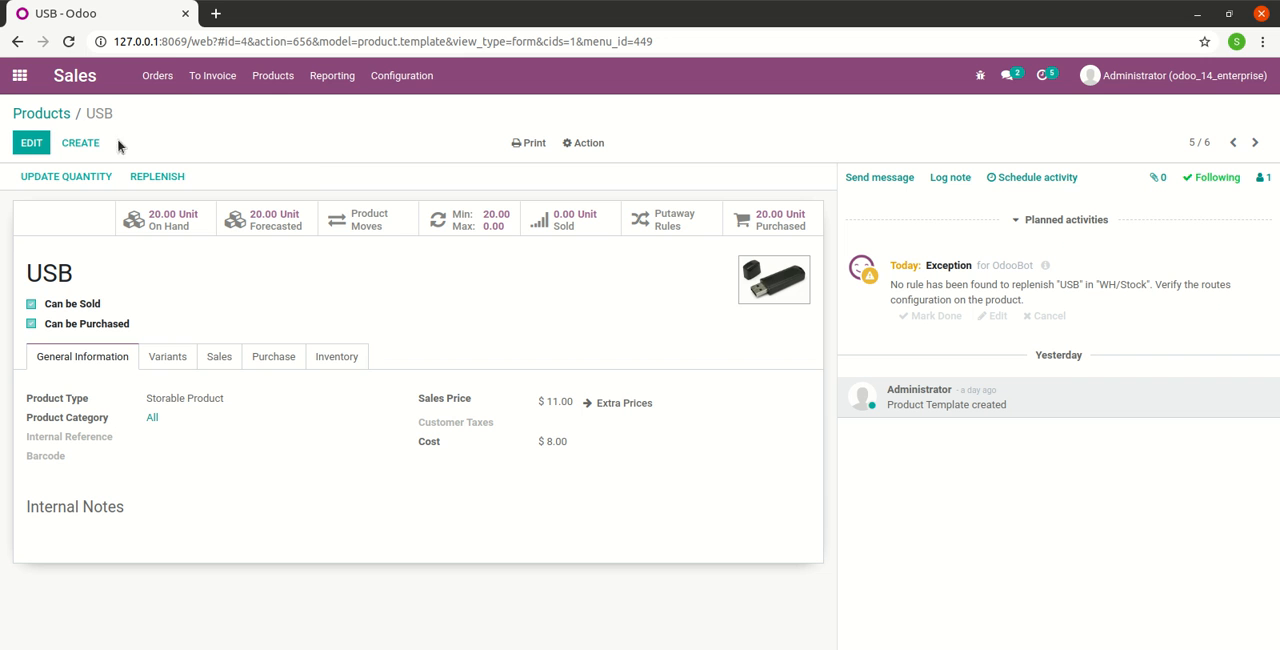
Create a quotation for an existing customer with expiration date 11/28/2020 and Immediate Payment terms
click(145, 80)
click(162, 108)
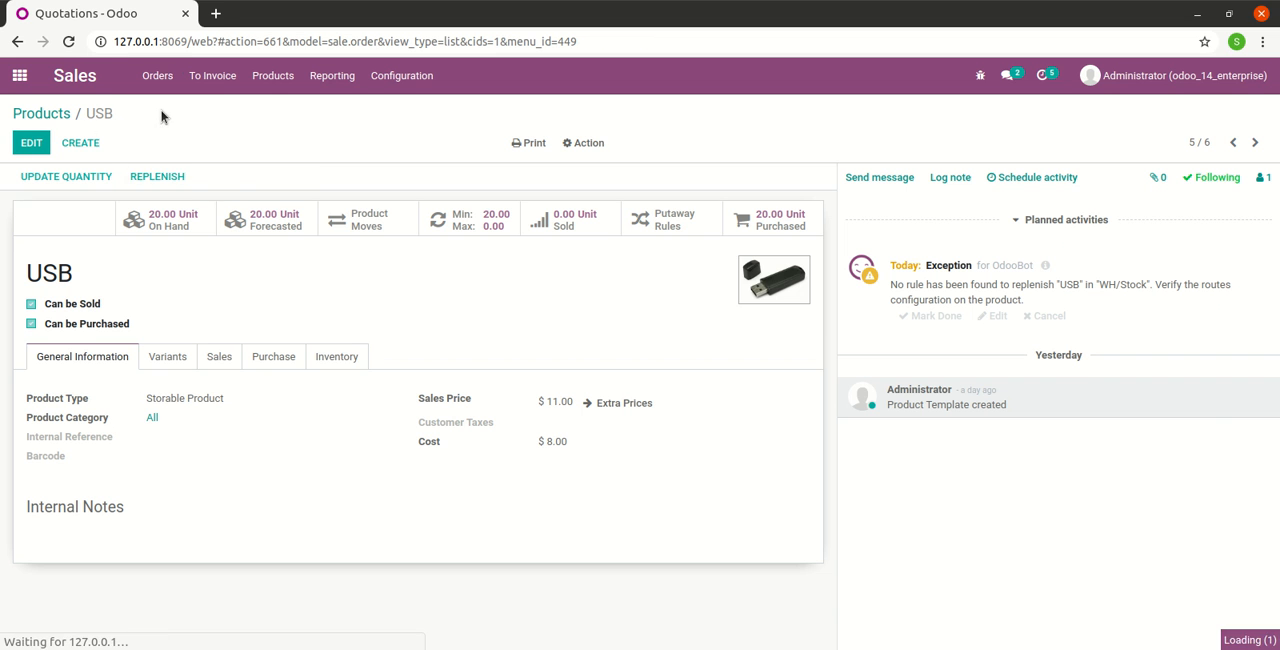
click(47, 148)
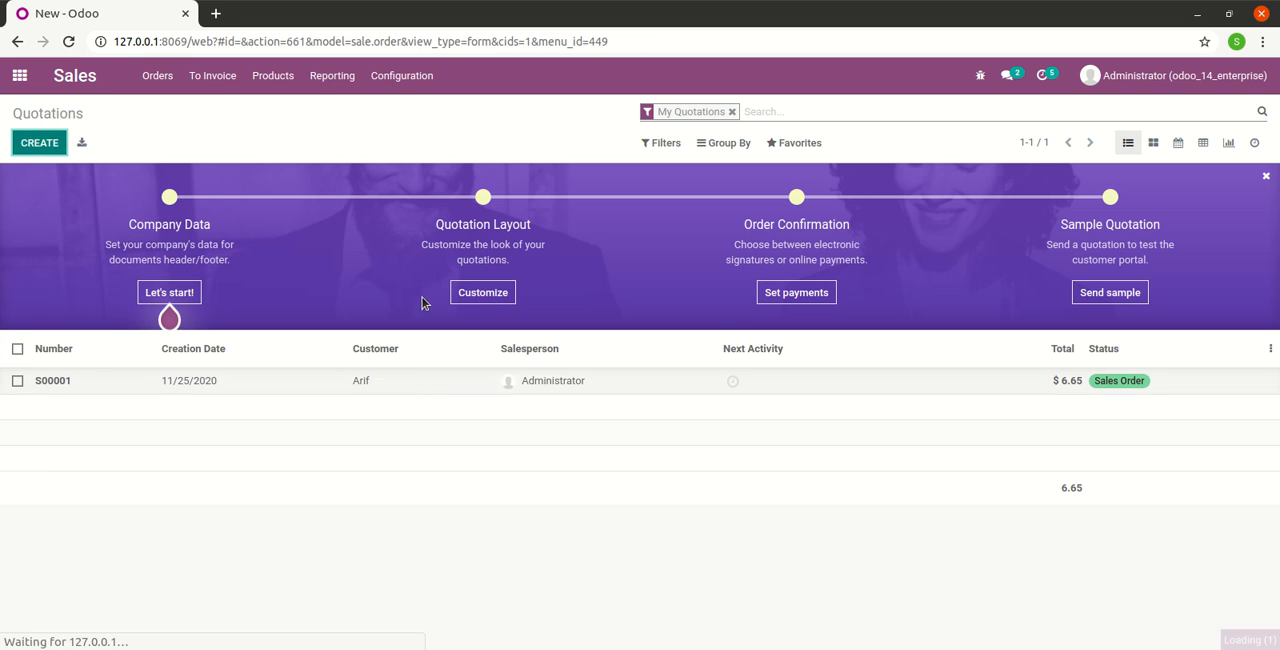
click(322, 328)
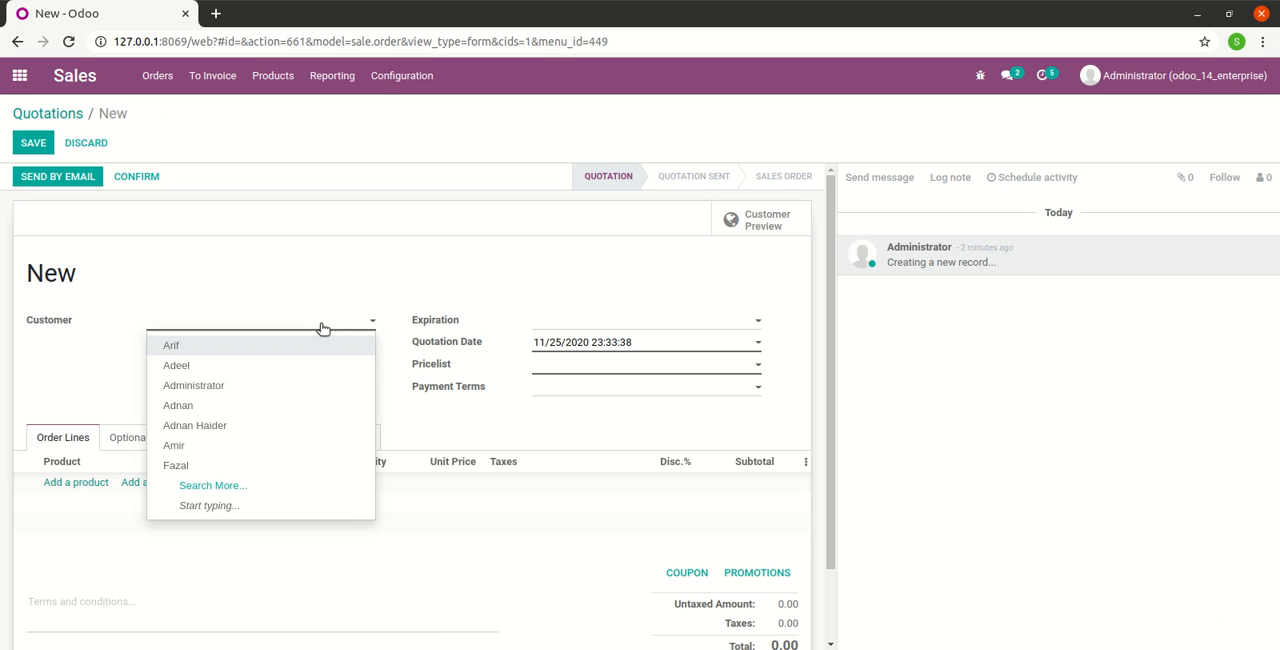
click(279, 405)
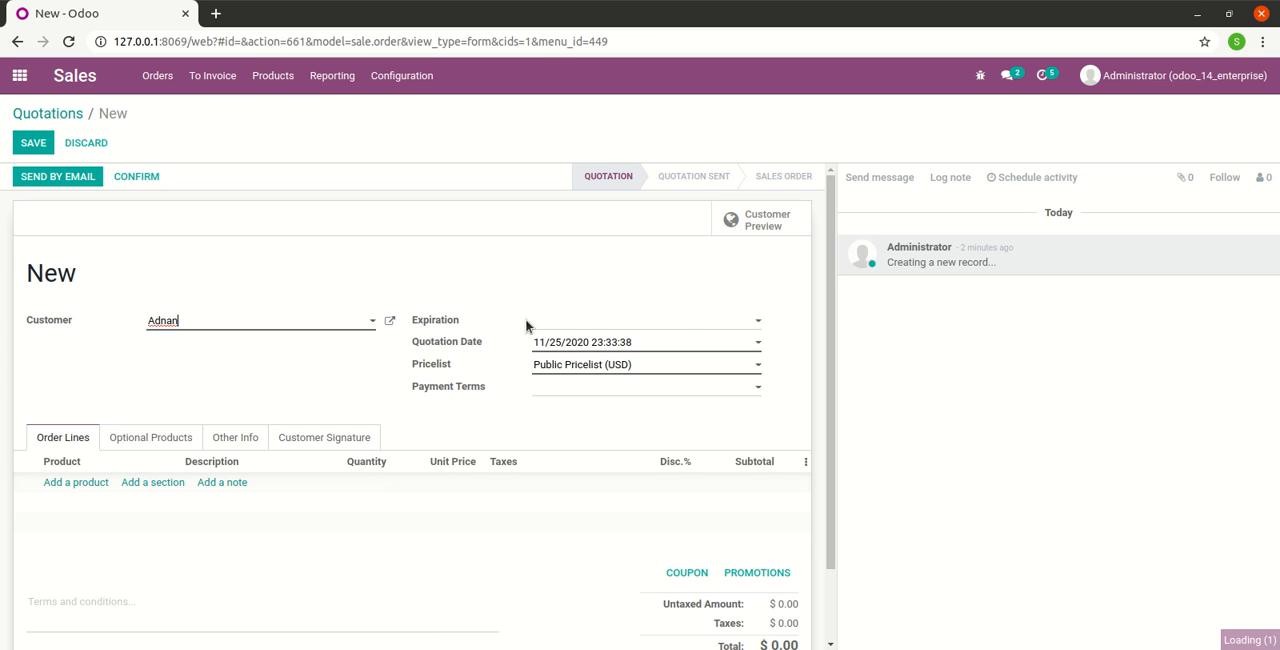
click(678, 322)
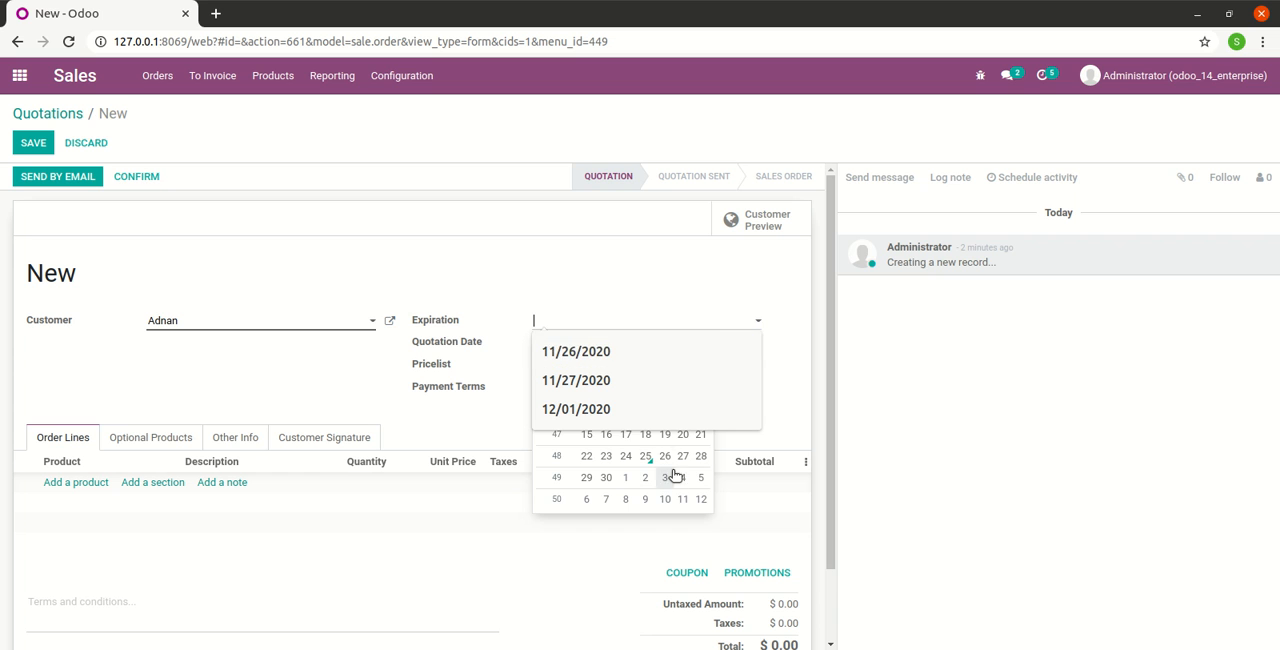
click(700, 466)
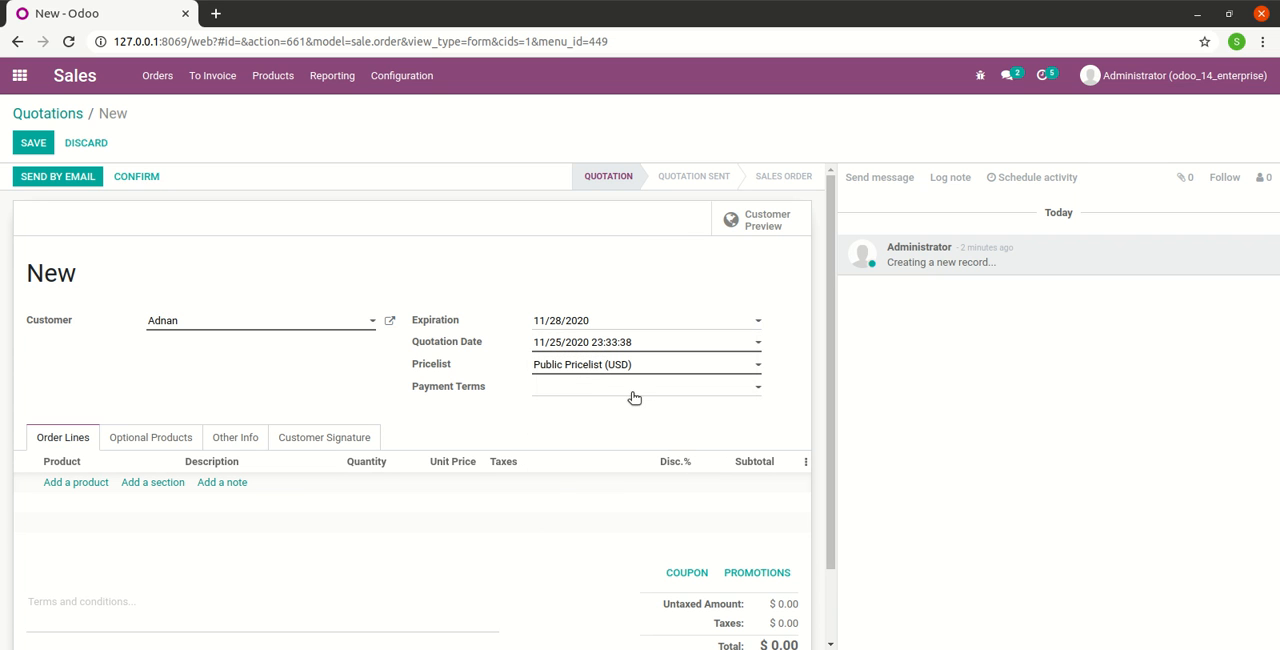
click(633, 392)
click(631, 409)
Add the USB product to the quotation's order lines with a quantity of 2
click(90, 483)
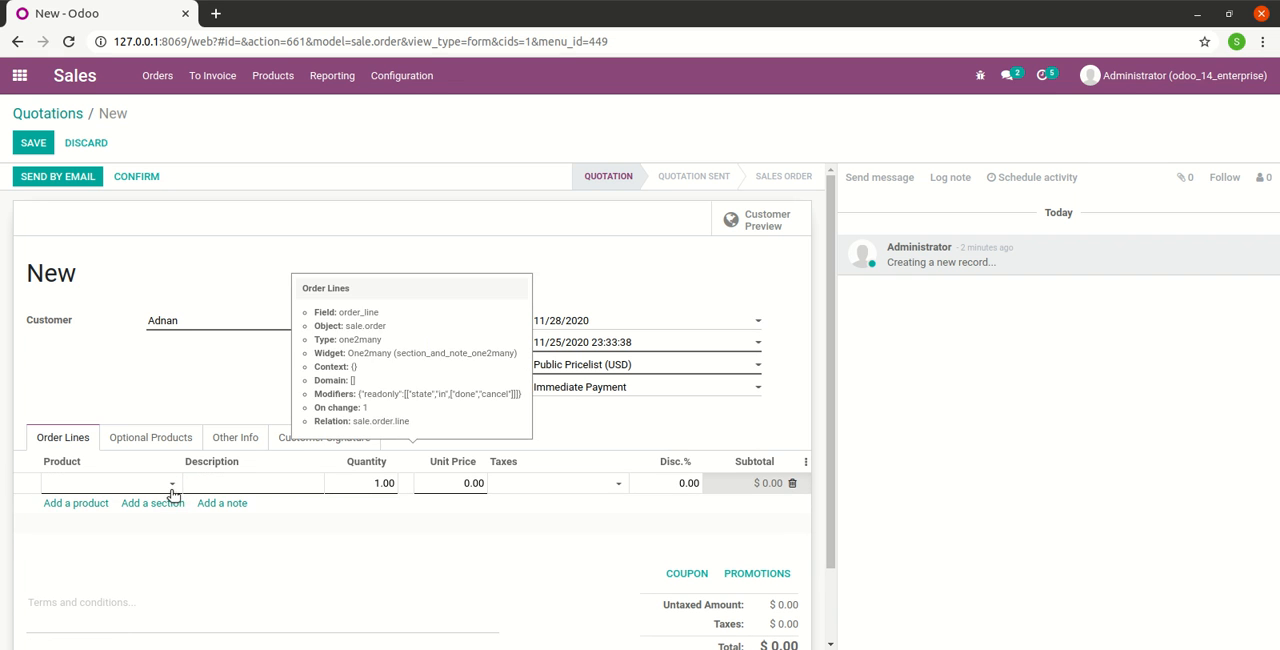
click(173, 486)
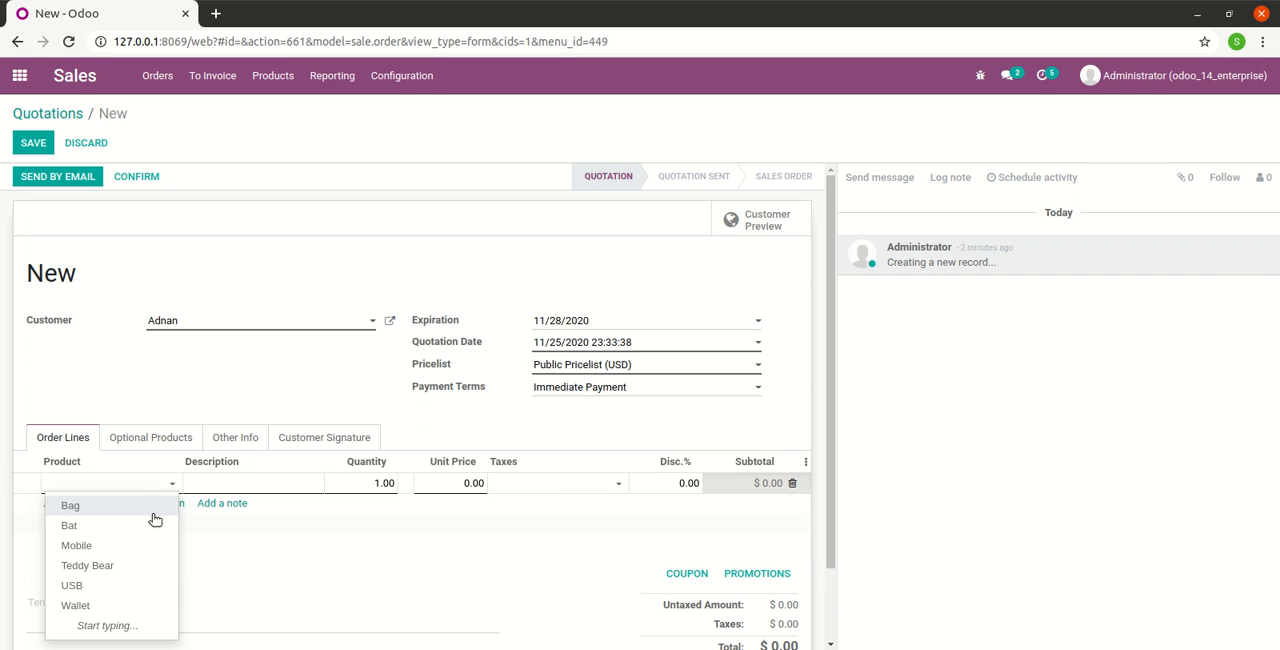
click(125, 585)
click(366, 480)
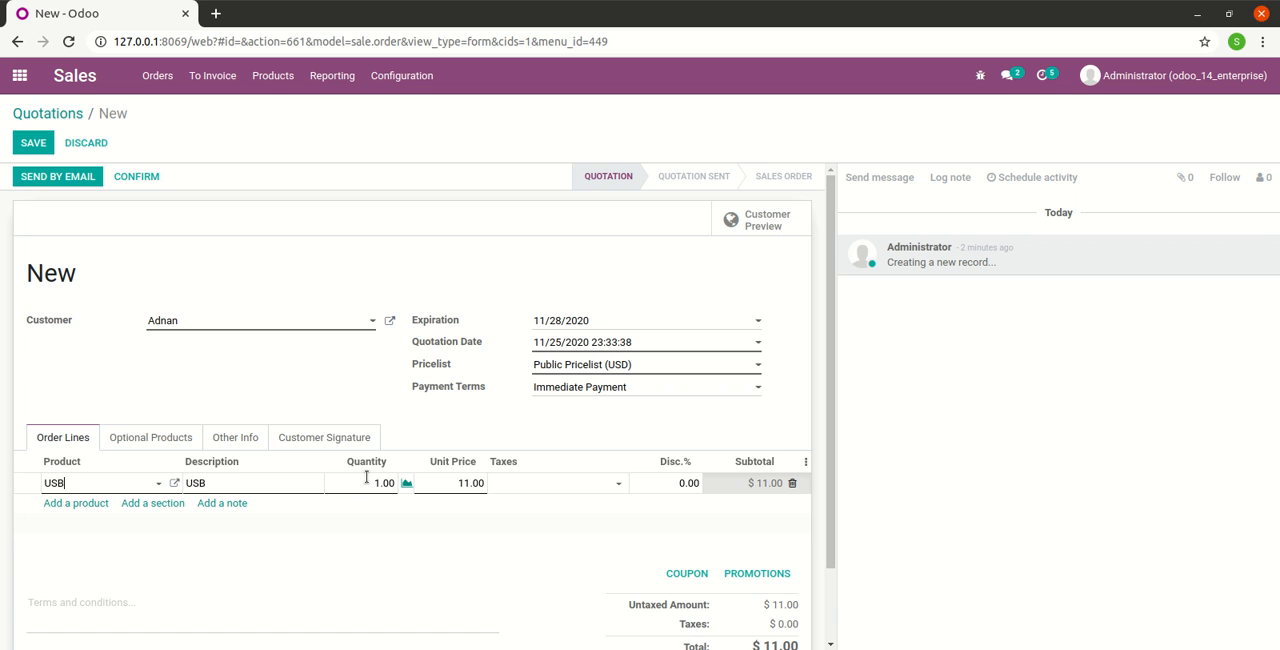
text(2)
click(377, 532)
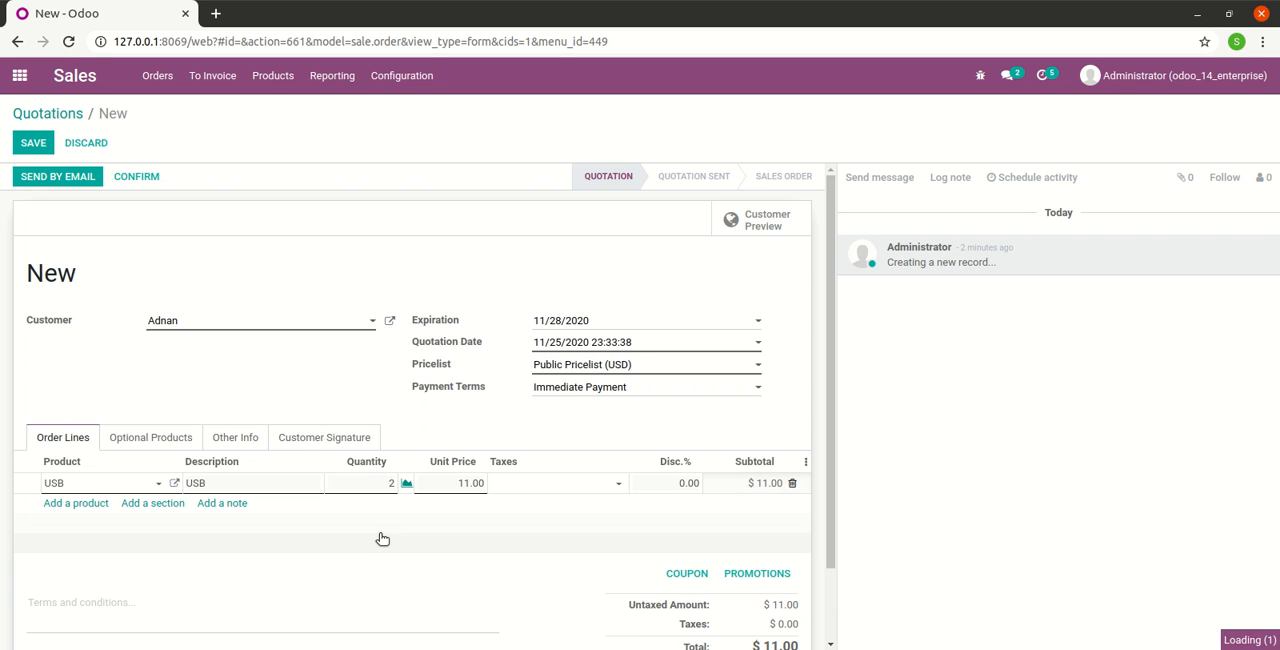
Set the discount on the USB order line to 15%
scroll(427, 468, down, 2)
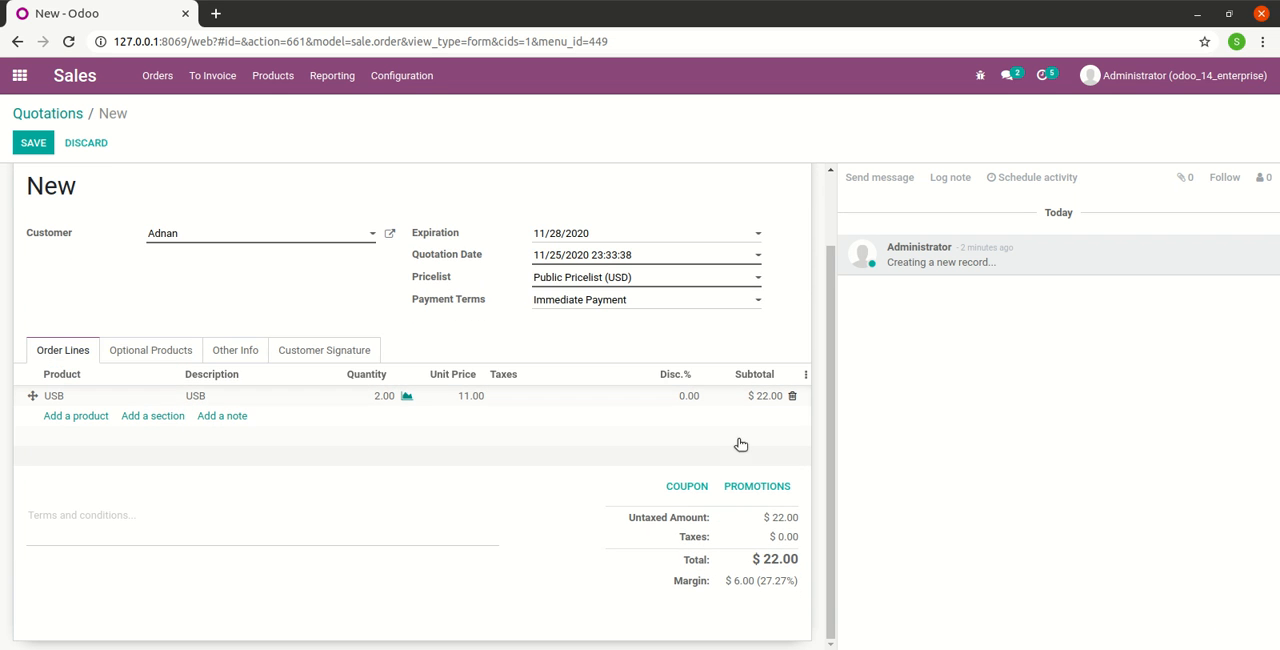
click(680, 400)
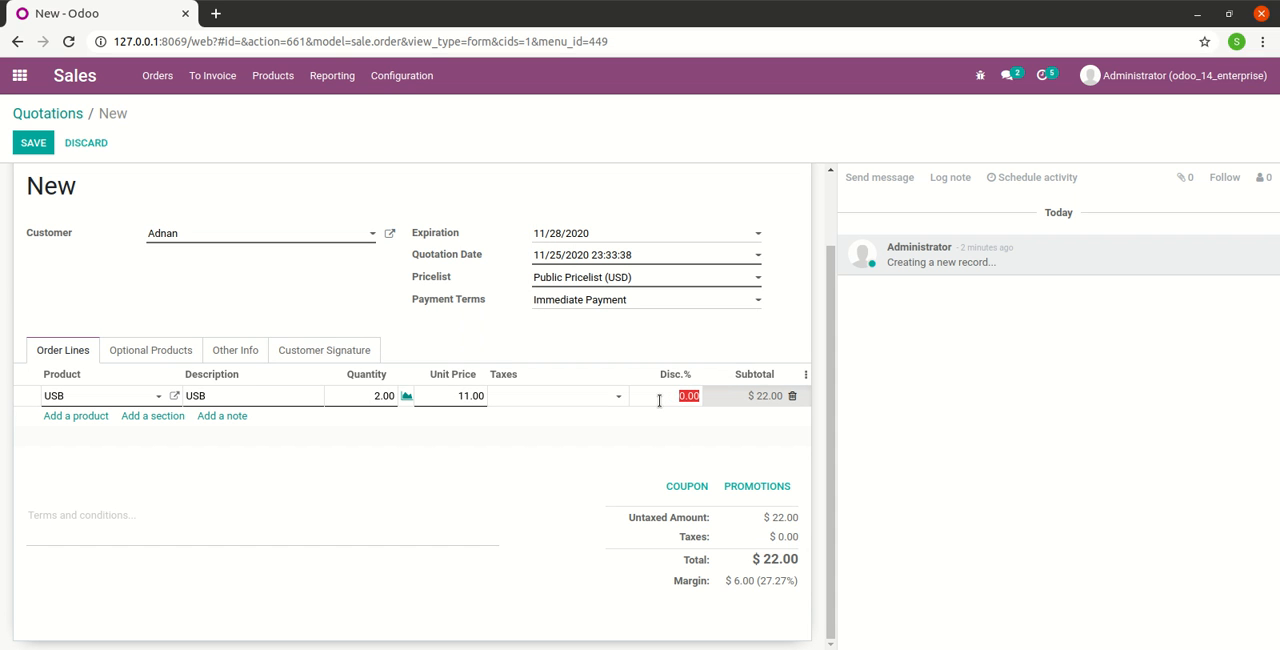
text(15)
click(600, 450)
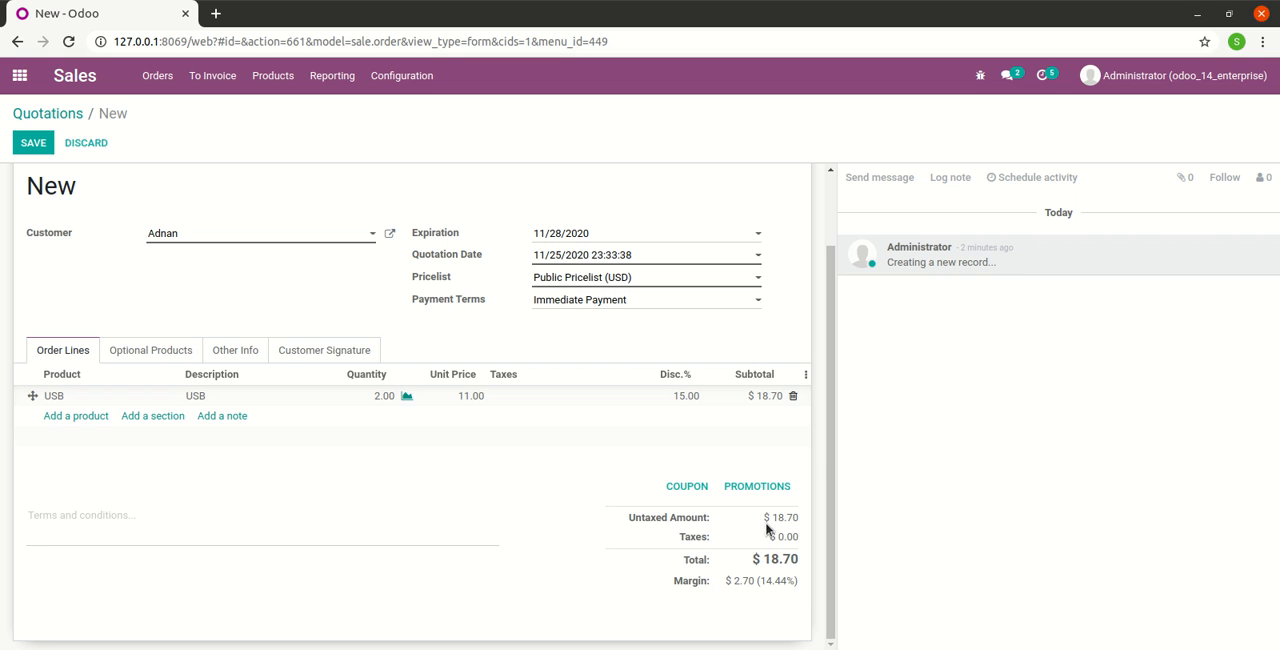
Duplicate the quotation's browser tab and open the USB product in it to check its cost
right_click(119, 8)
click(179, 107)
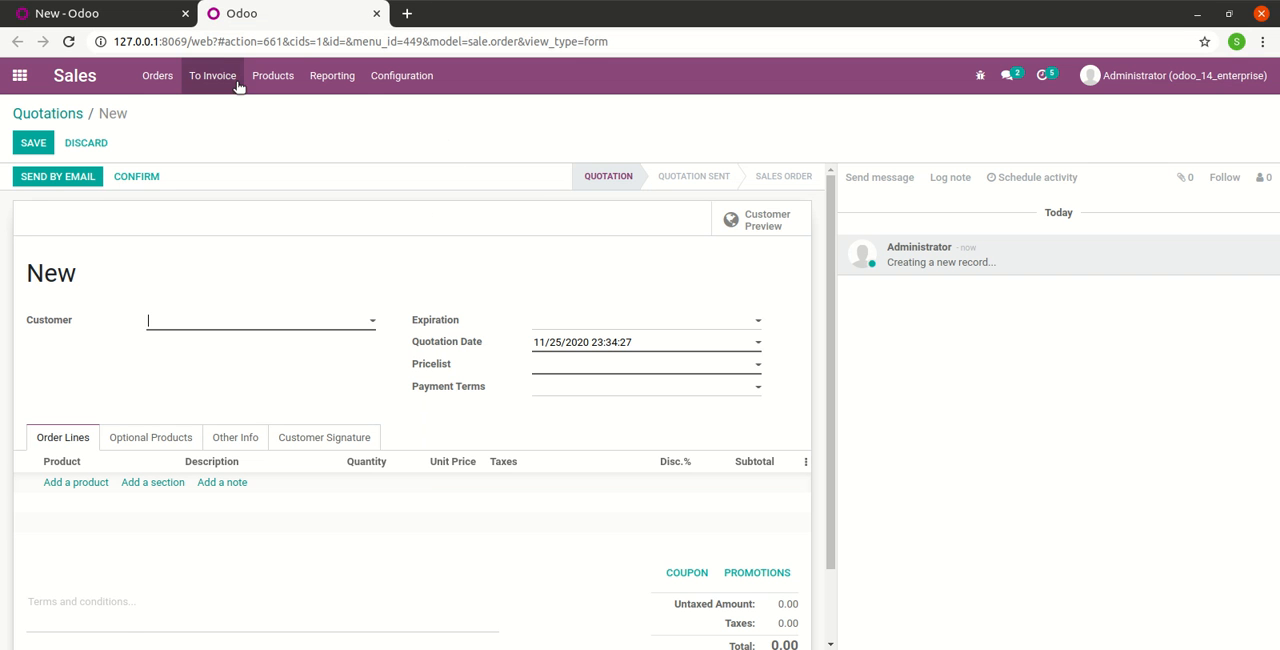
click(272, 76)
click(277, 109)
click(1074, 228)
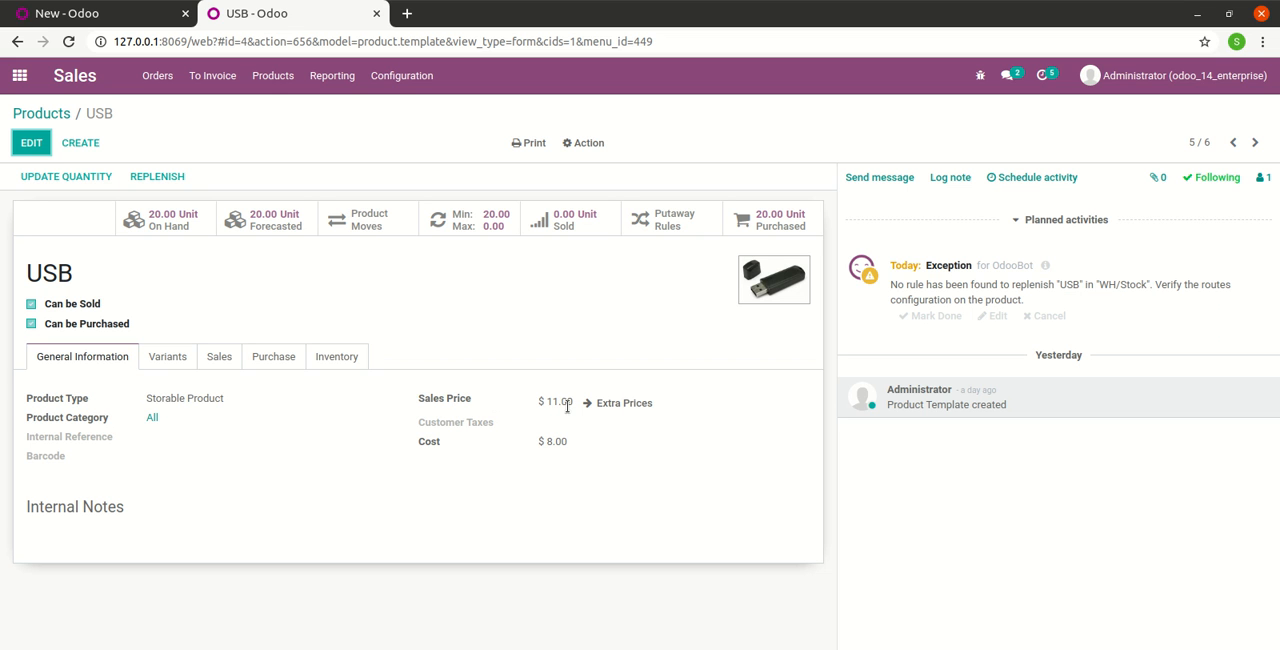
Return to the quotation's tab and examine the order total and margin
click(110, 14)
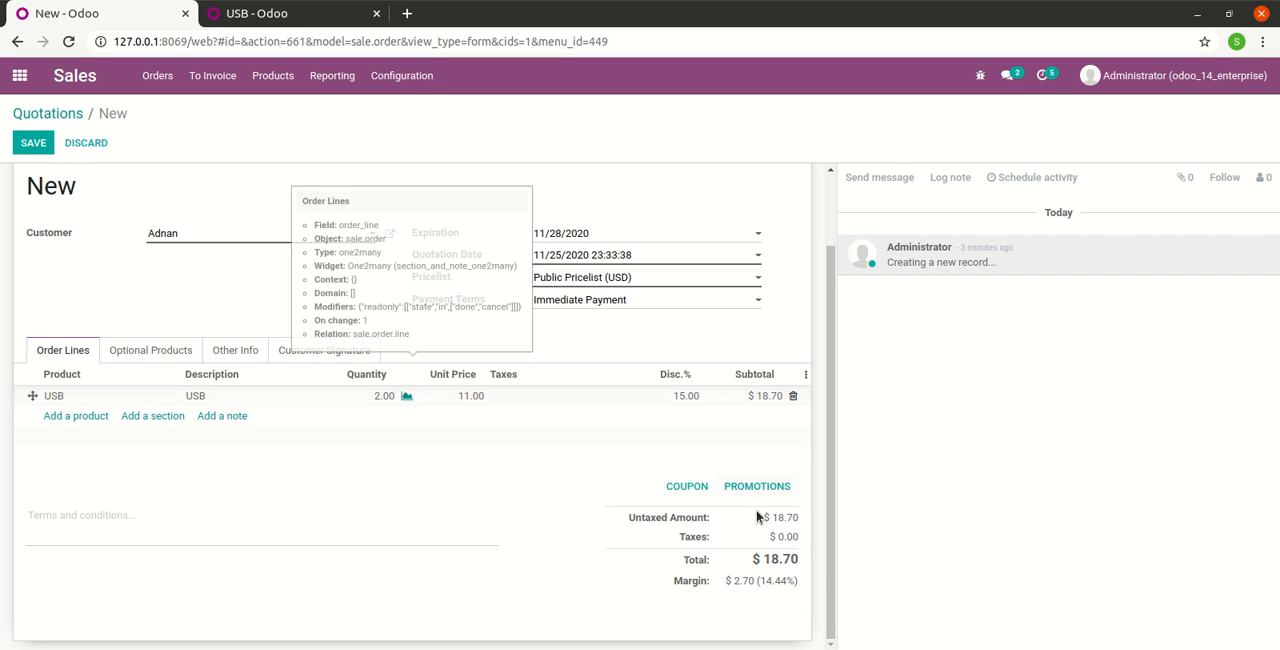
mouse_move(723, 556)
mouse_down()
mouse_move(803, 563)
mouse_move(714, 562)
mouse_up()
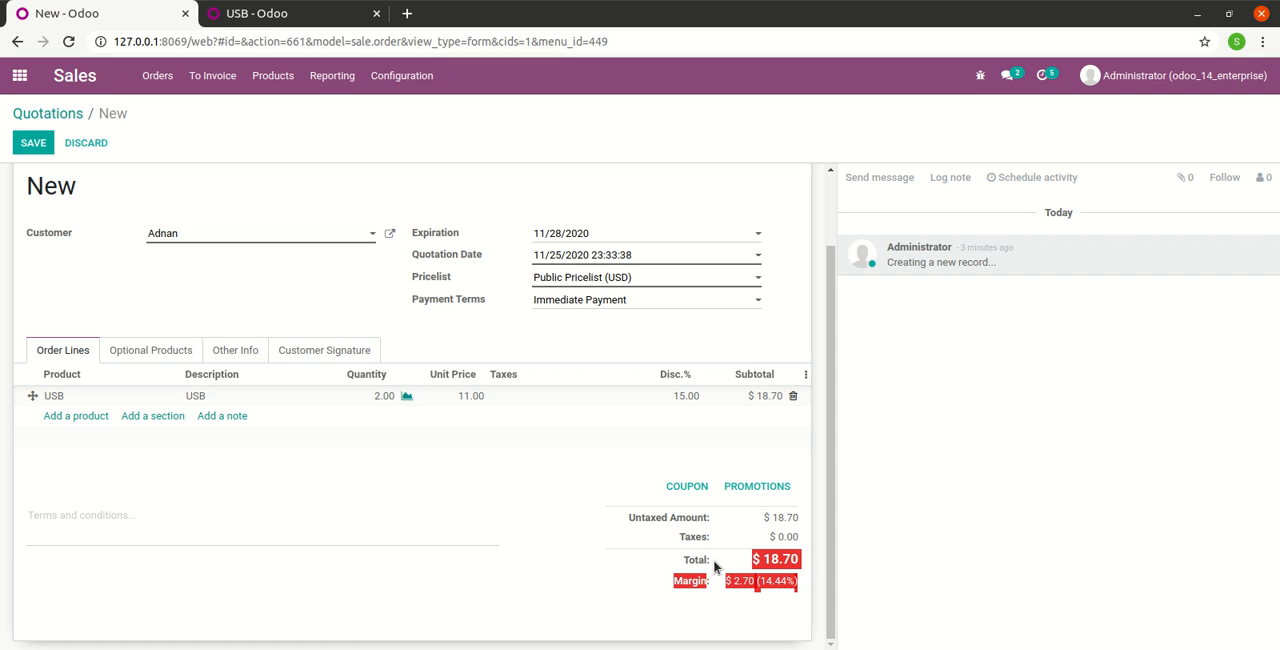
click(557, 550)
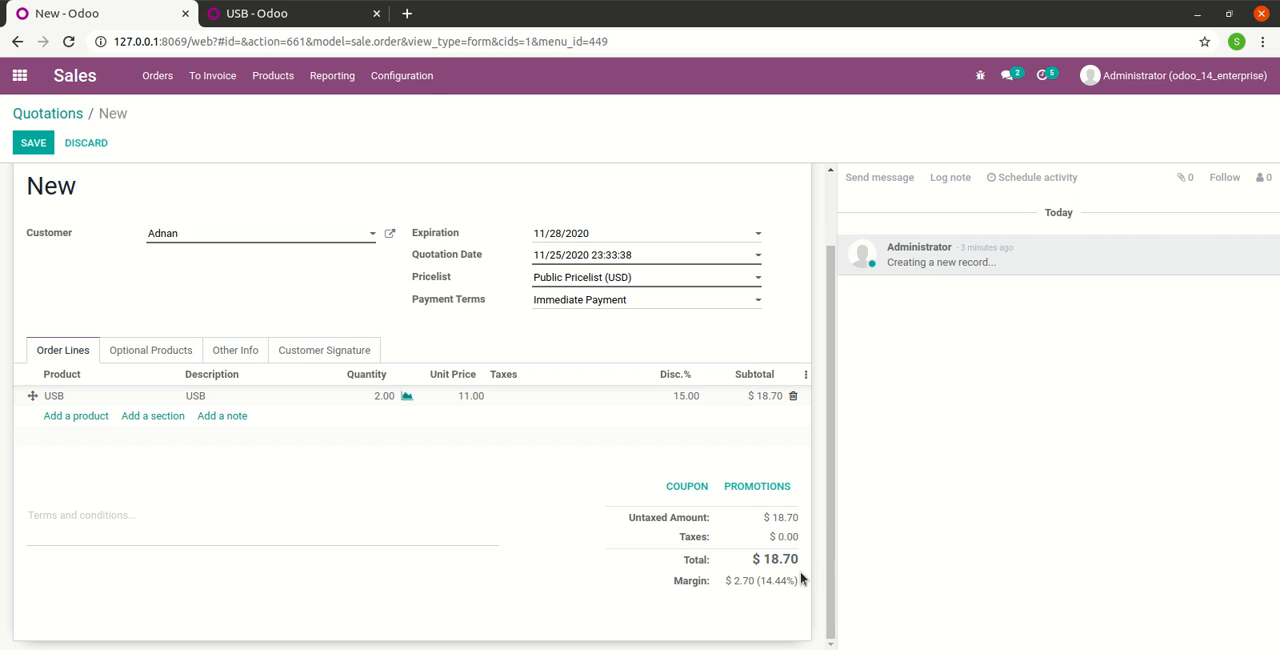
drag(673, 581, 794, 588)
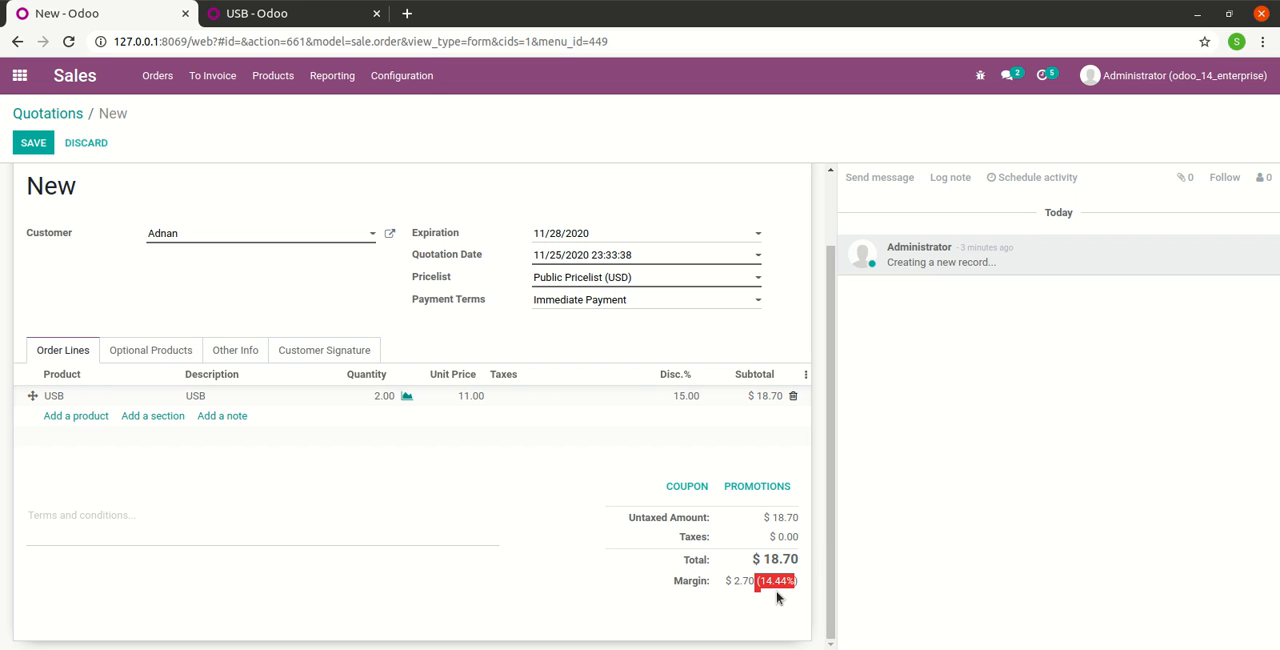
click(722, 595)
Set the unit price of the USB order line to 13
click(460, 397)
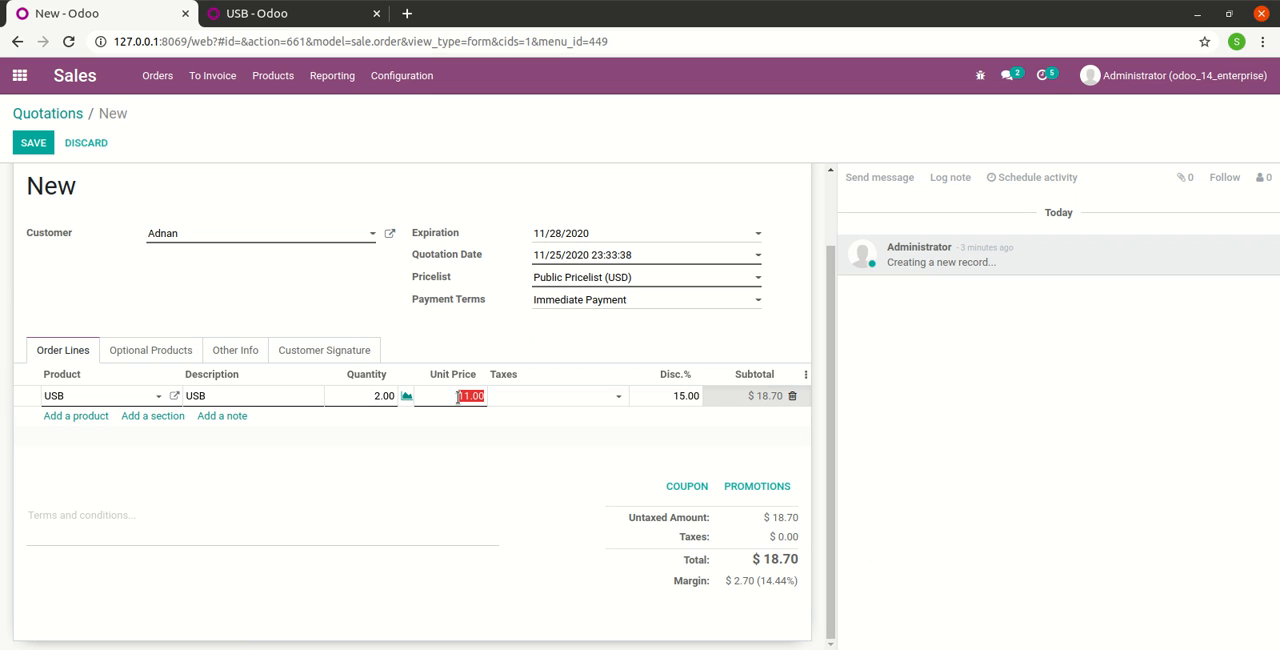
text(1)
key(BackSpace)
text(13)
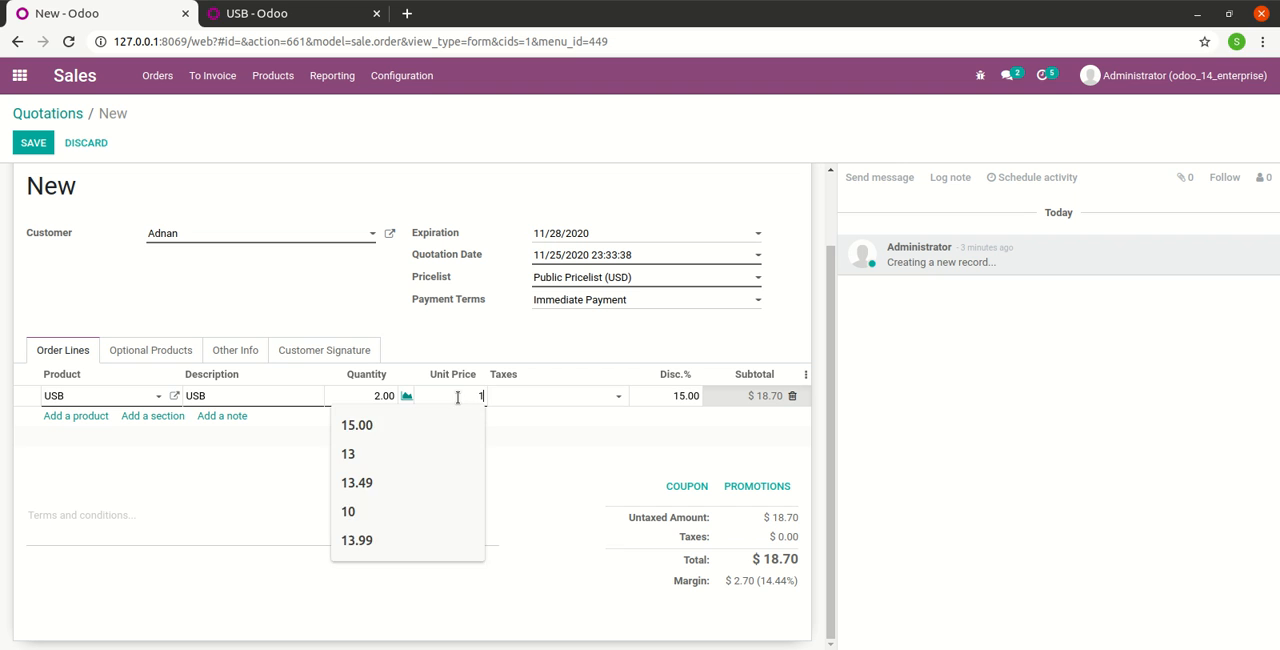
click(567, 447)
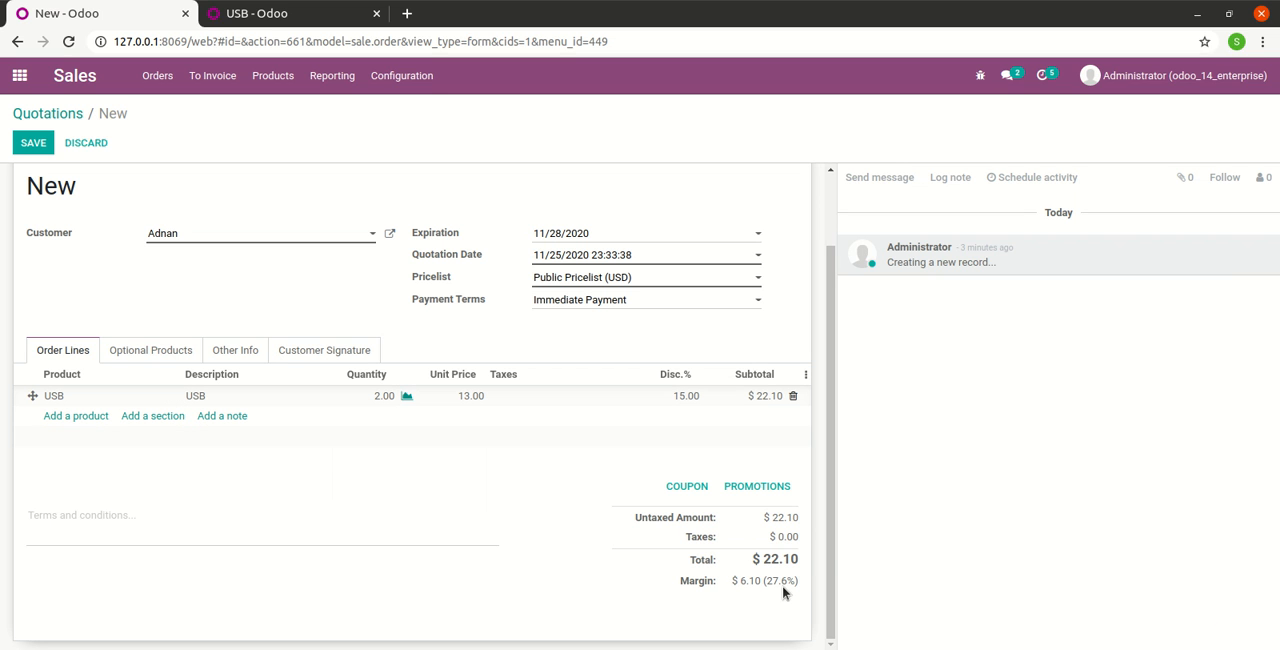
Restore the USB order line's unit price to 11
click(469, 396)
text(11)
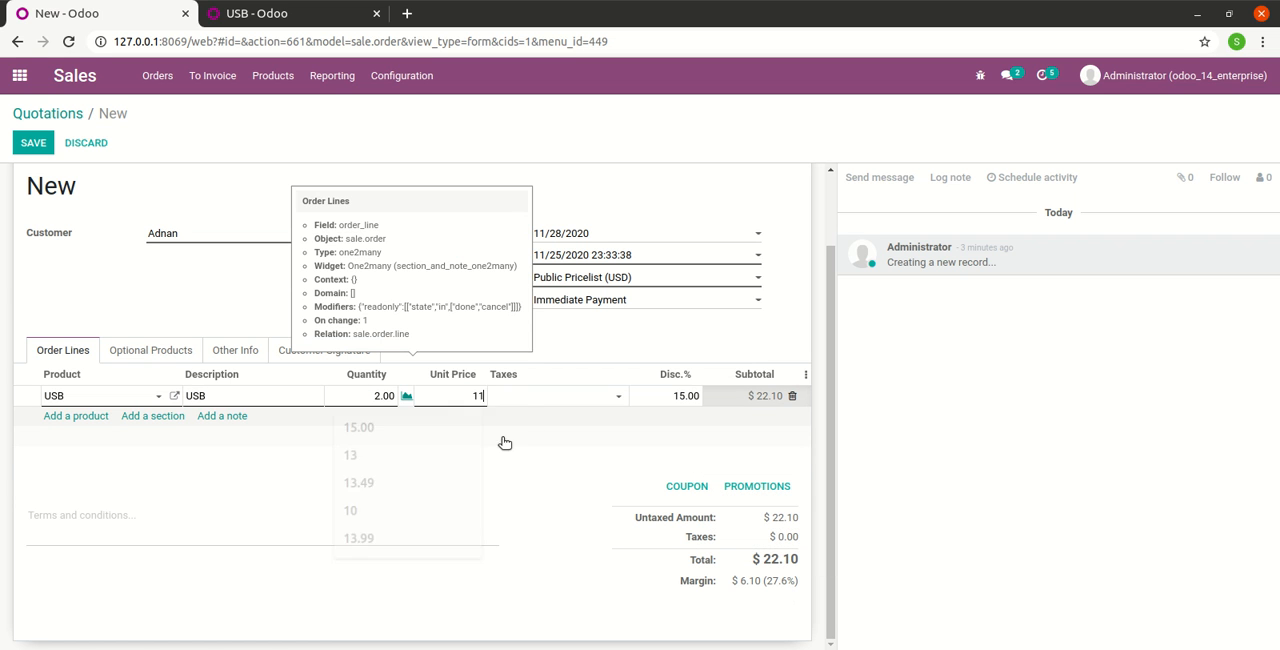
click(512, 452)
Save the quotation and confirm it as a sales order
click(33, 143)
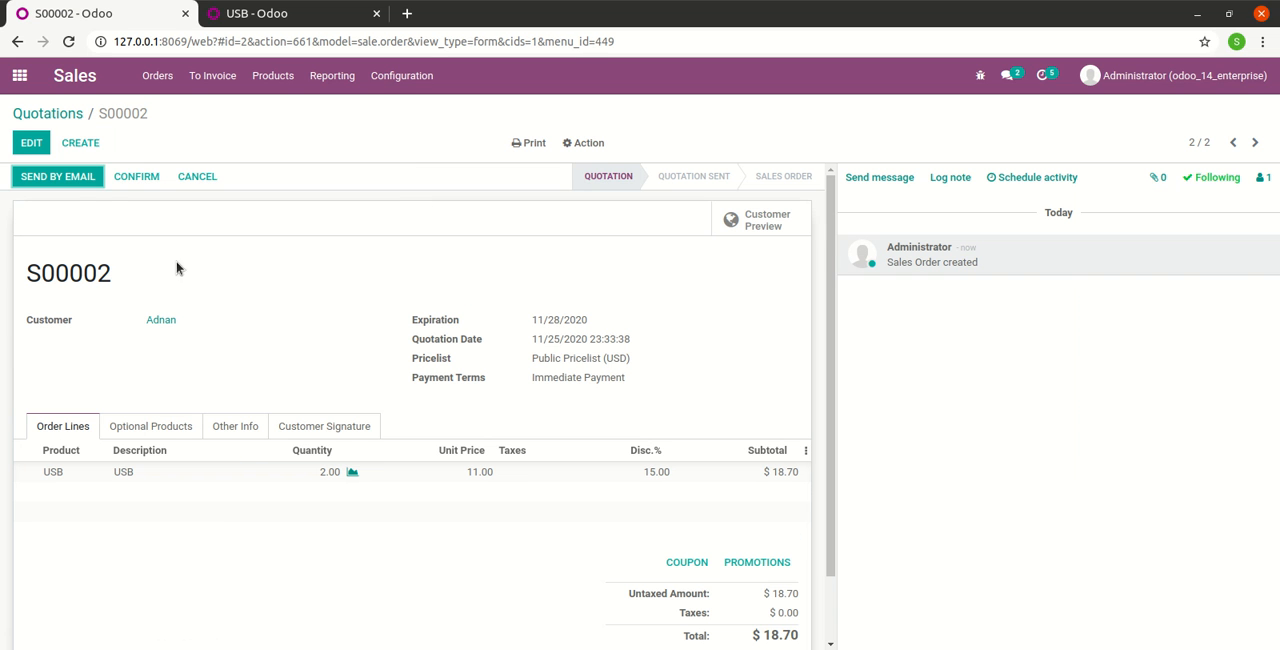
click(132, 177)
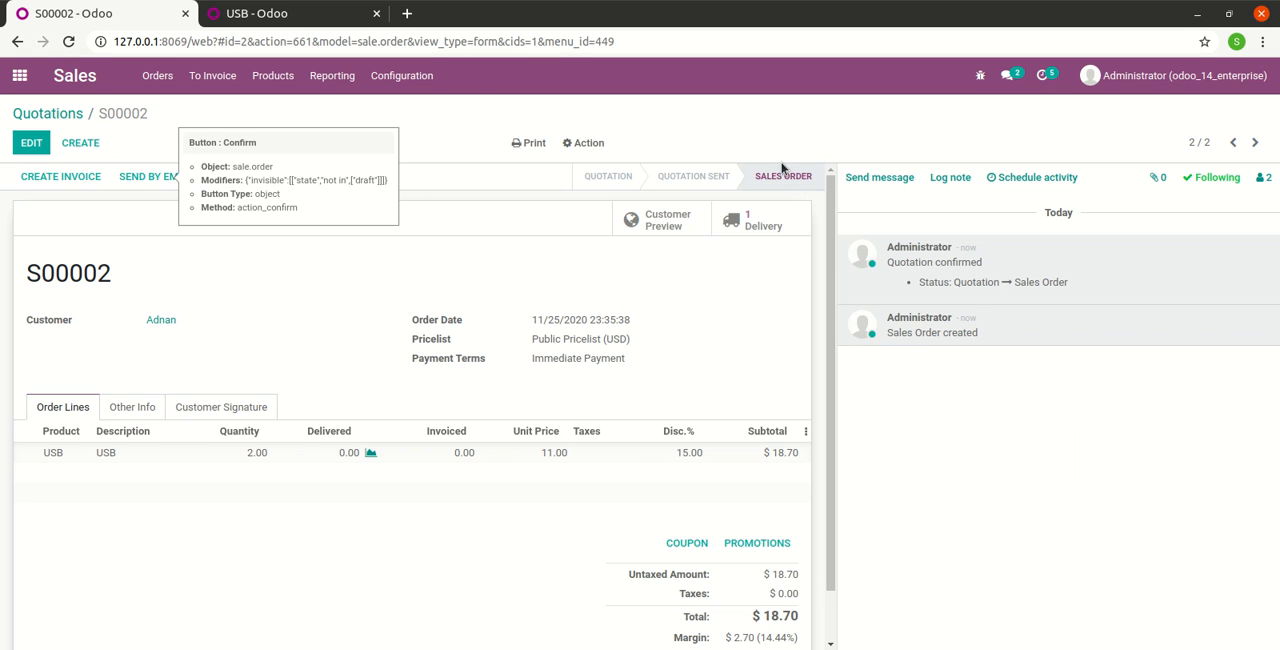
Validate the order's delivery with an immediate transfer of all quantities and return to the sales order
click(740, 222)
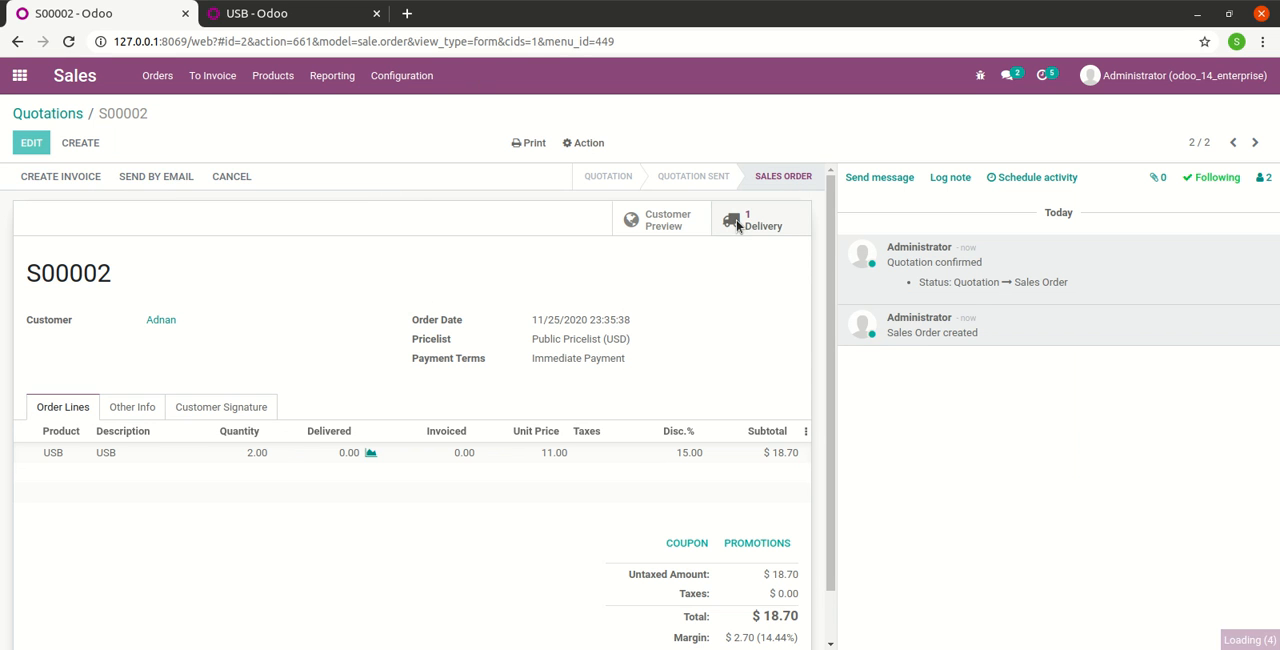
click(55, 178)
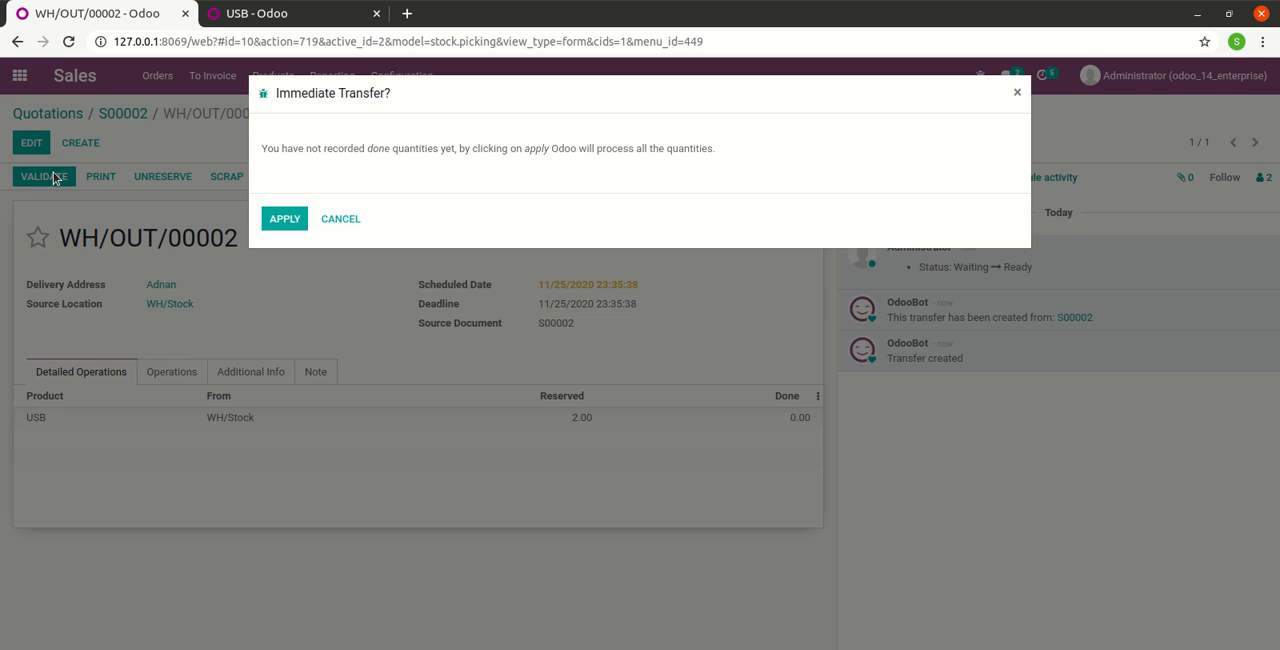
click(285, 222)
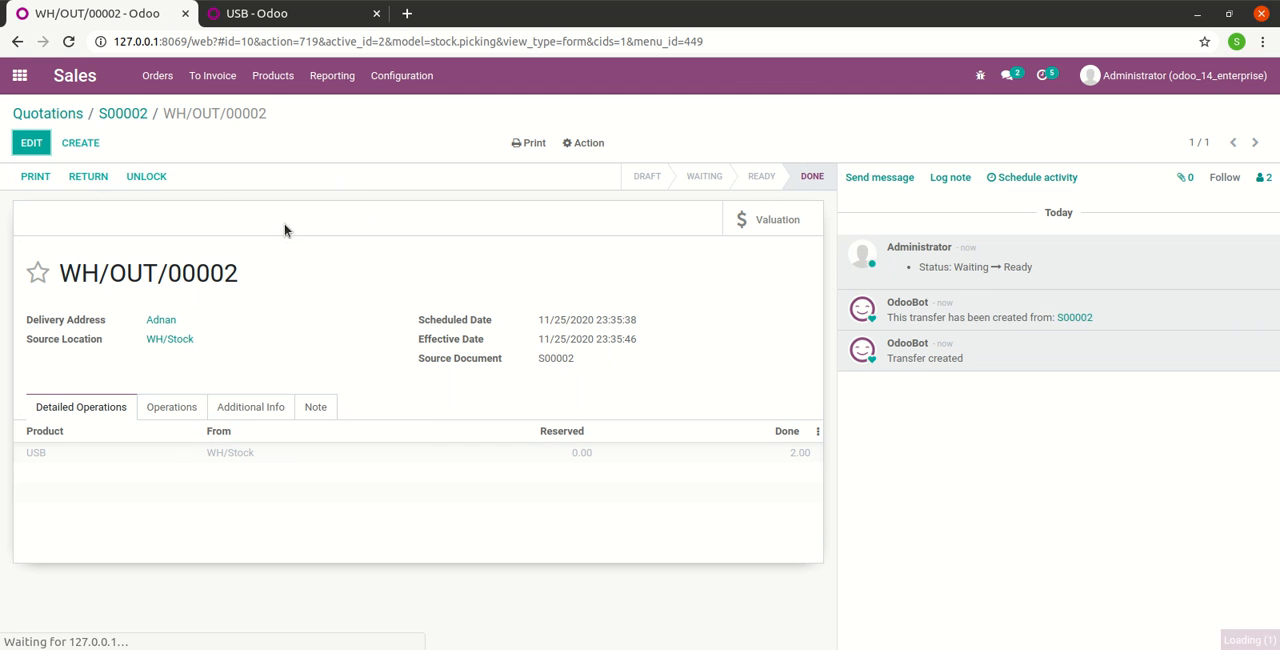
click(122, 113)
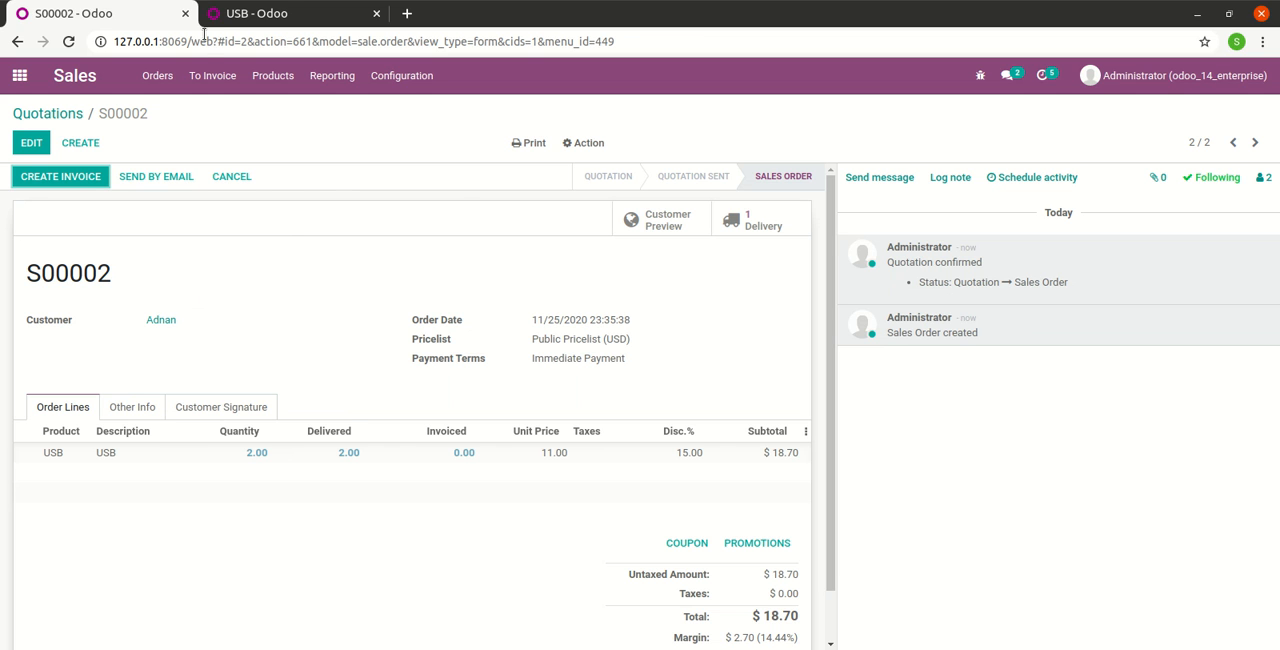
Disable Coupons & Promotions in the Sales settings and accept the module uninstall warning
click(400, 80)
click(415, 111)
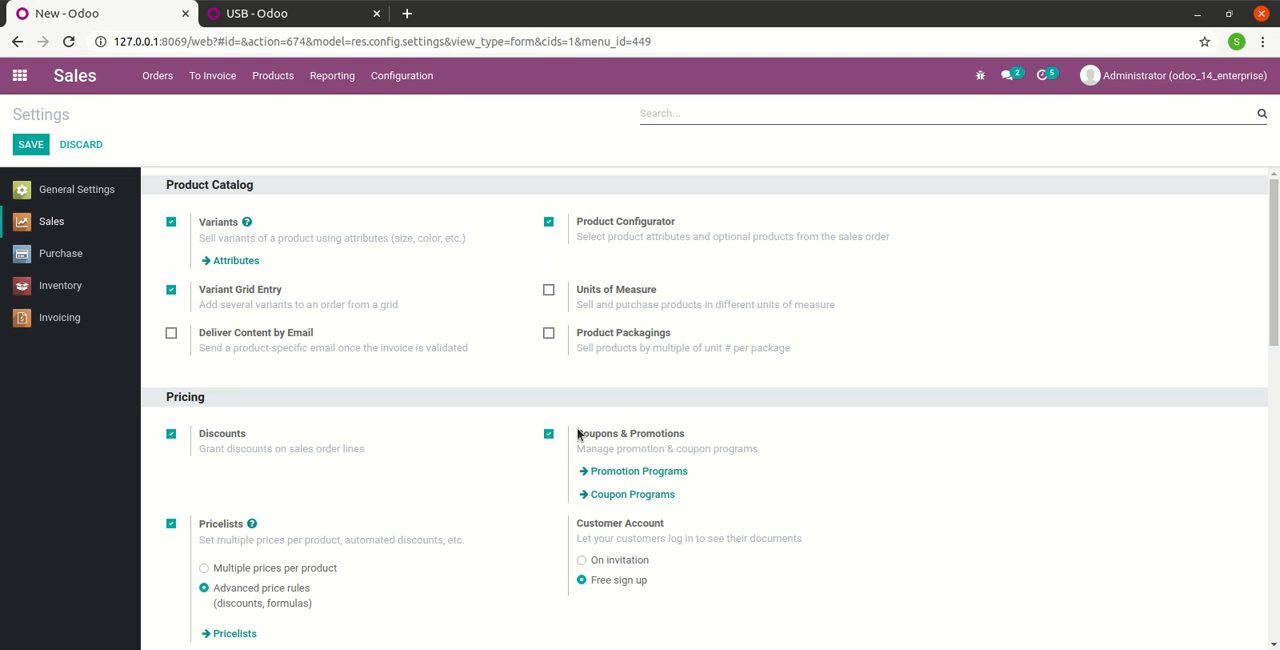
click(655, 433)
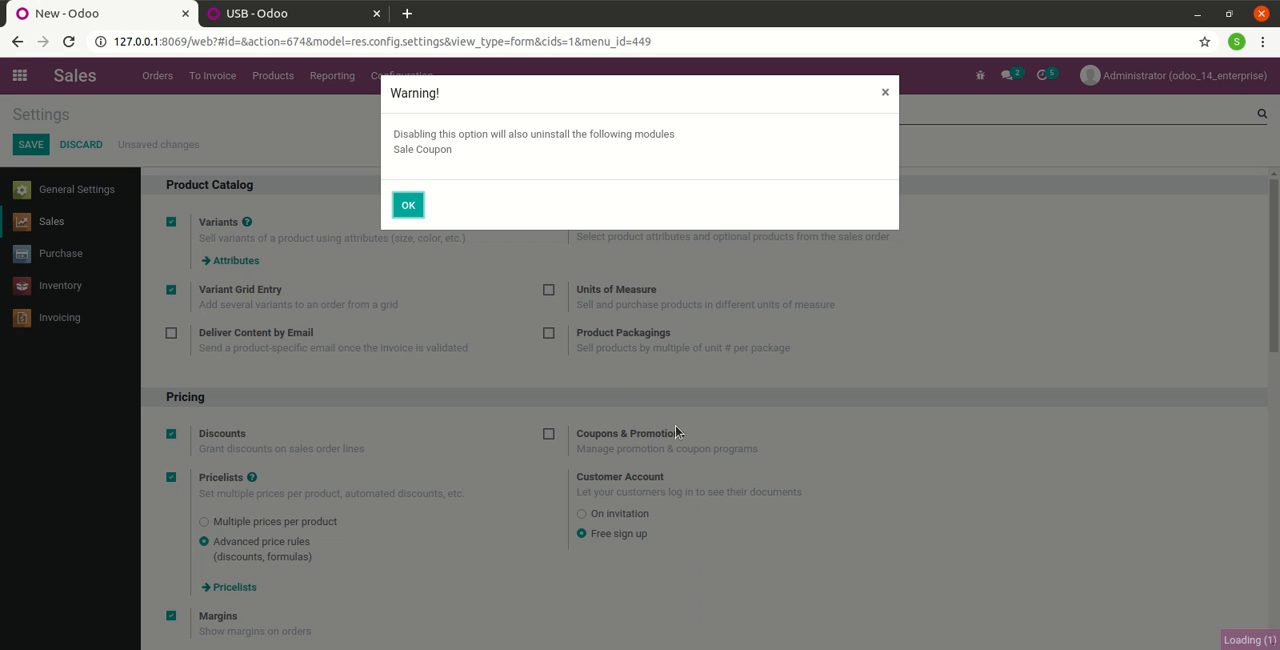
click(407, 205)
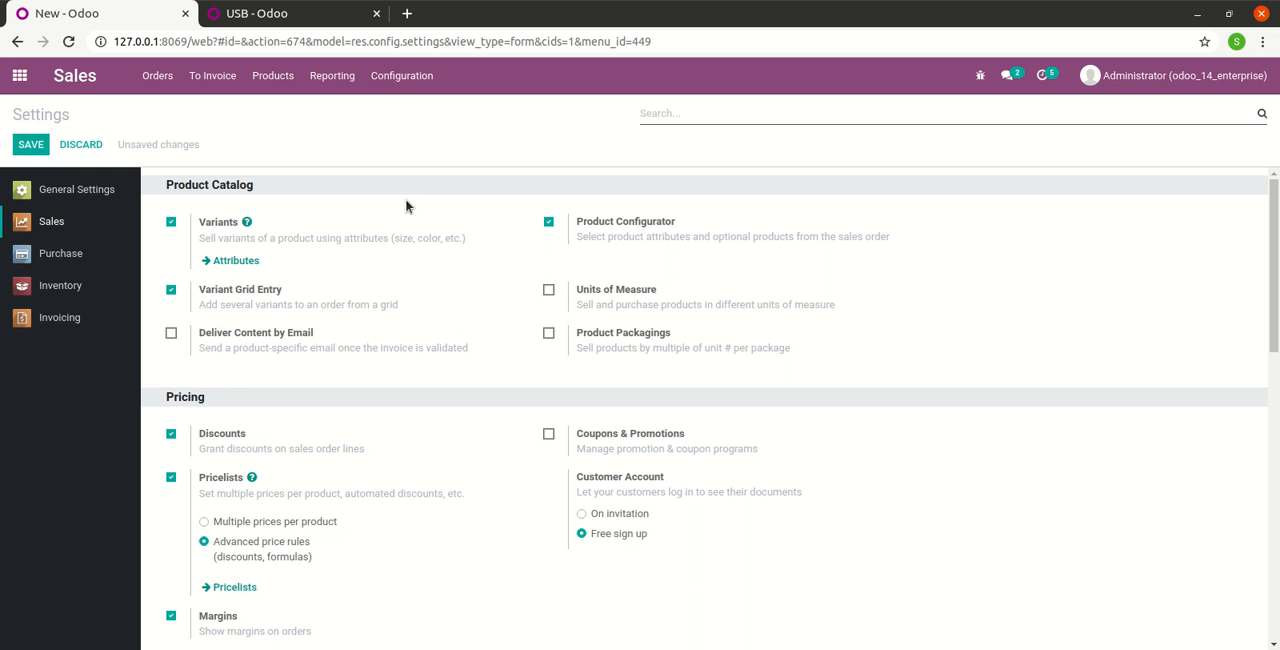